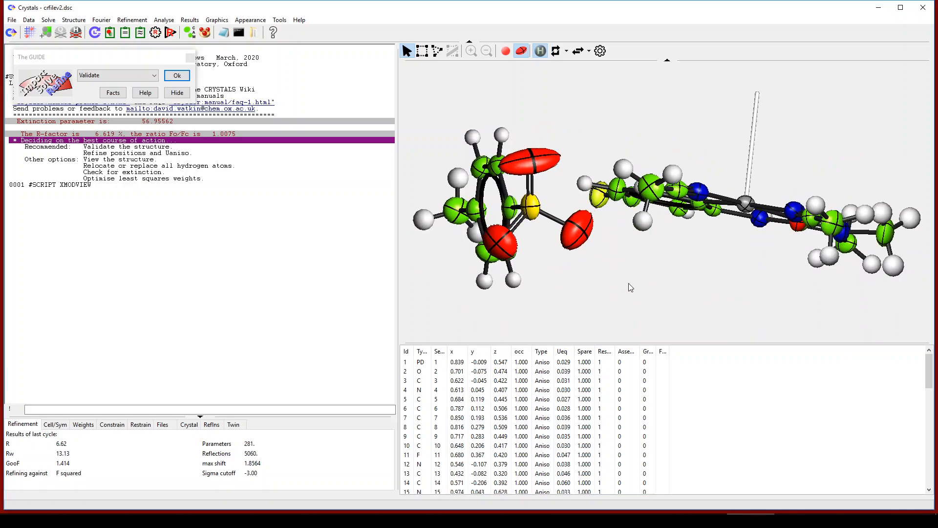
Step: Open the Least Squares Directives to refine scale, positions, Uijs, riding hydrogens and extinction
click(154, 37)
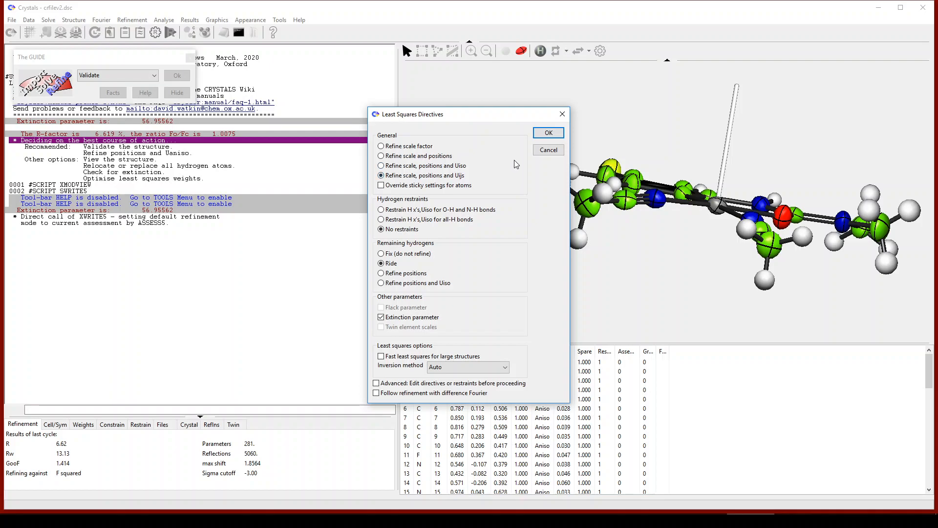
Step: Run the refinement to convergence at R 6.59%, then rotate the view to inspect the sulfonate
click(548, 133)
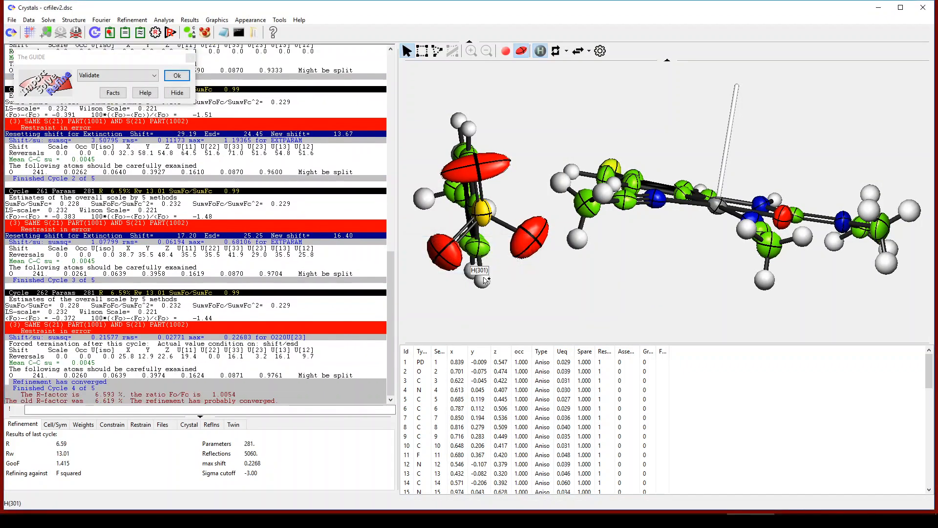
drag(567, 281, 575, 280)
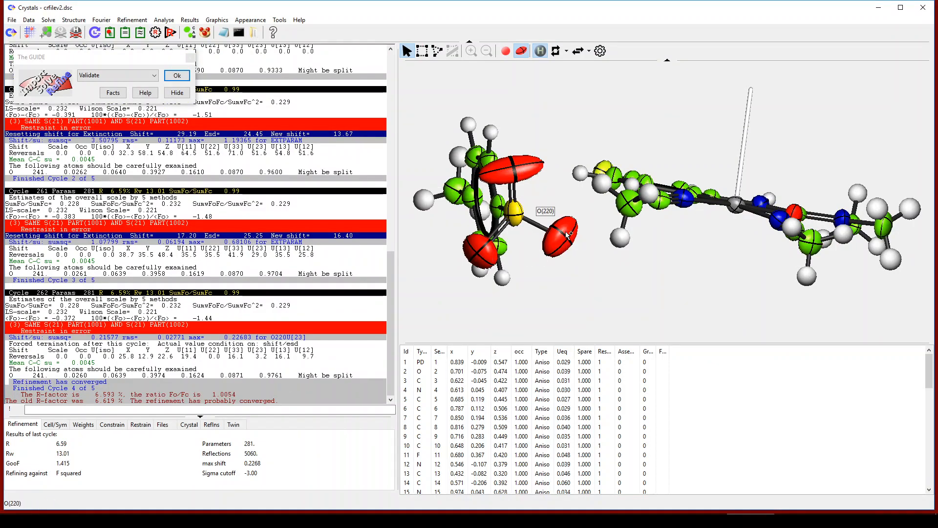
drag(572, 264, 547, 254)
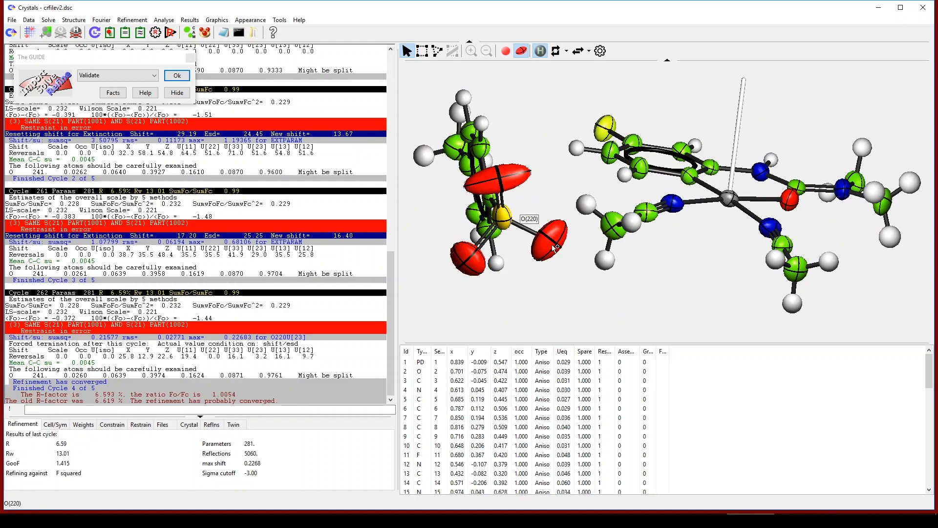
drag(556, 247, 536, 282)
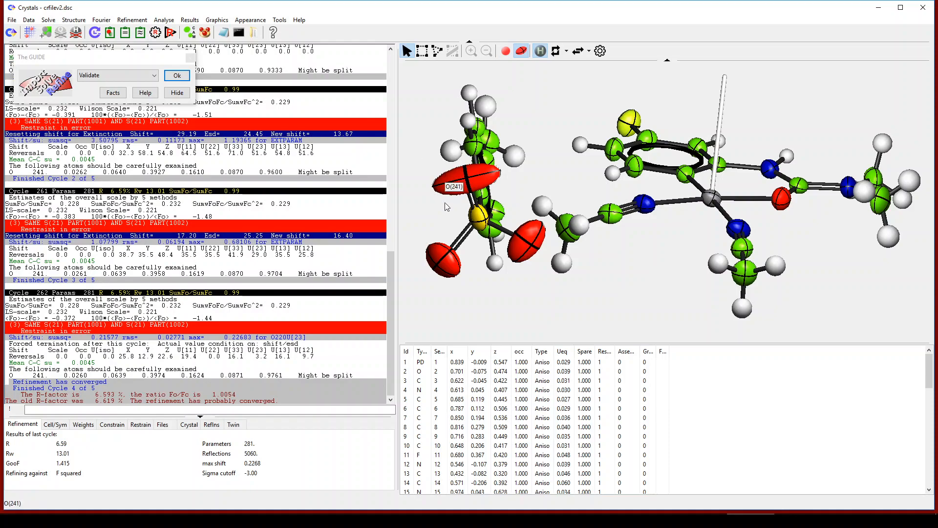
drag(447, 171, 491, 238)
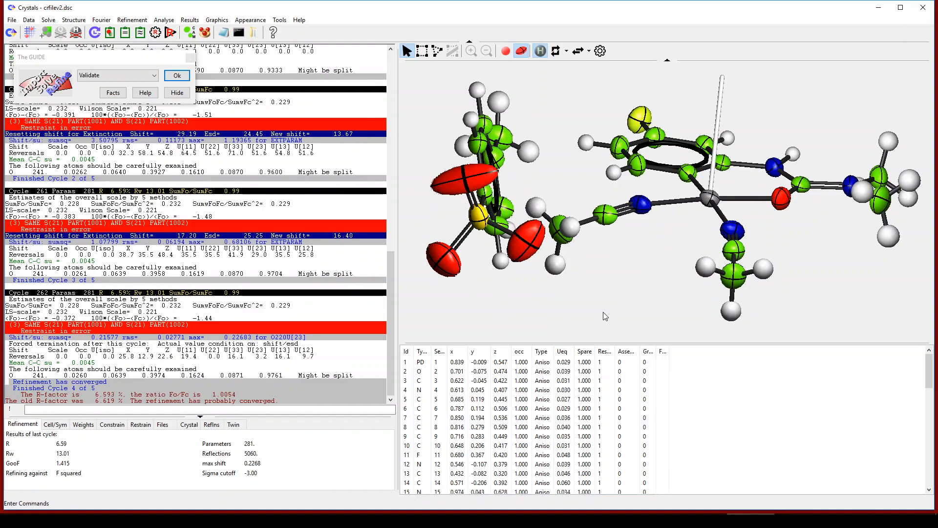
drag(600, 317, 624, 309)
drag(521, 296, 511, 296)
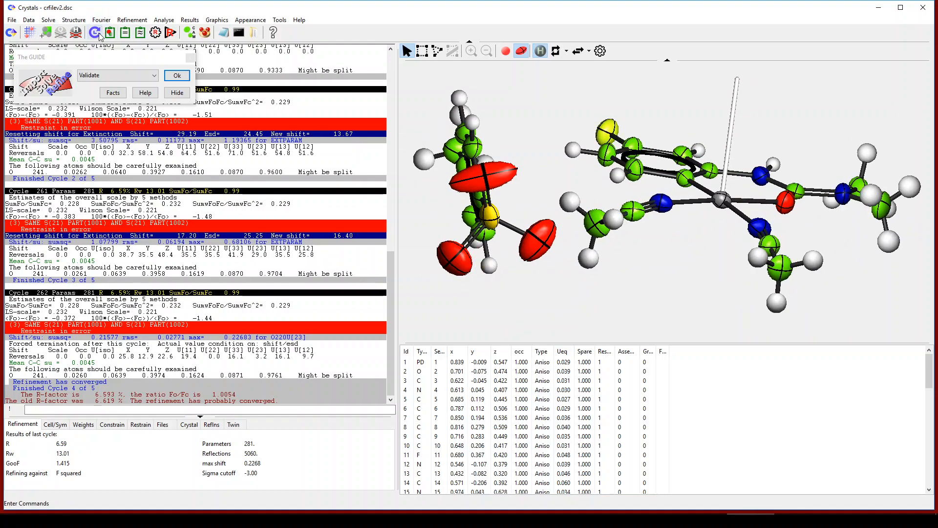
Step: Calculate a difference Fourier map and show only peaks stronger than about 18 on the model
click(38, 33)
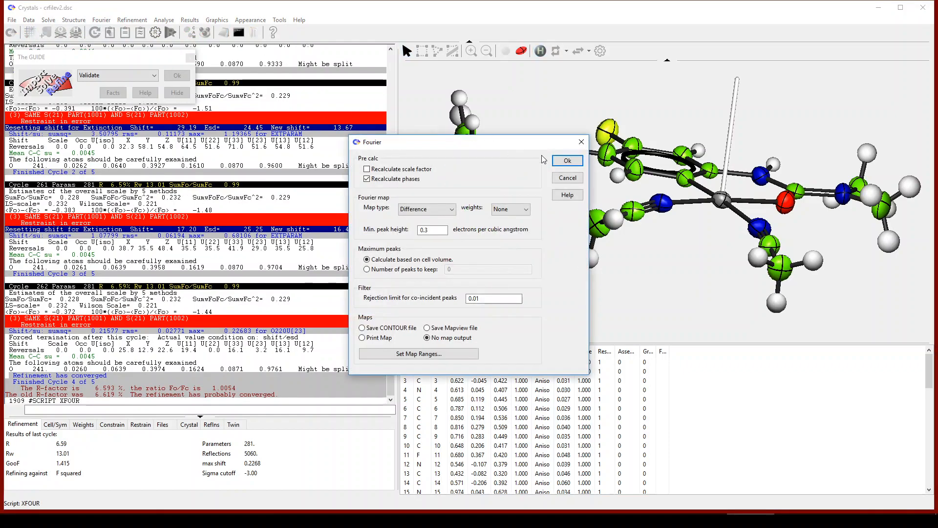
click(568, 161)
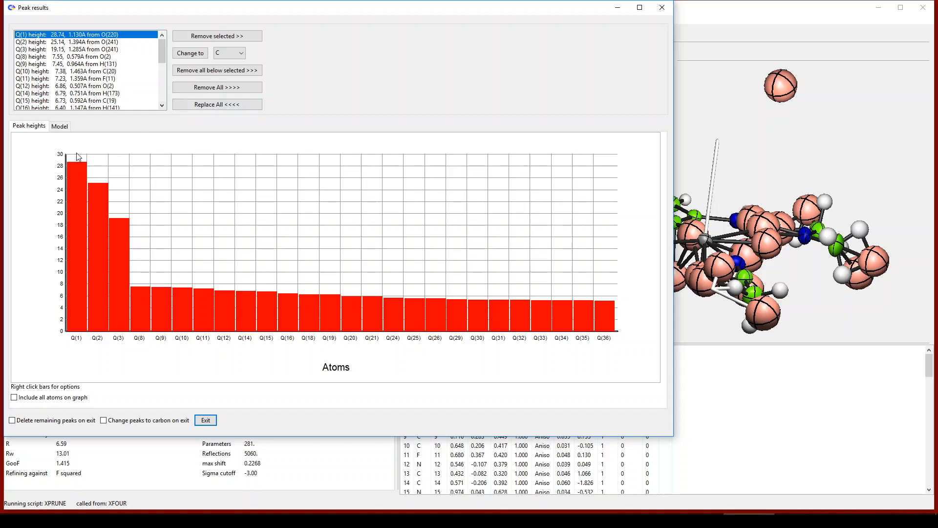
click(60, 126)
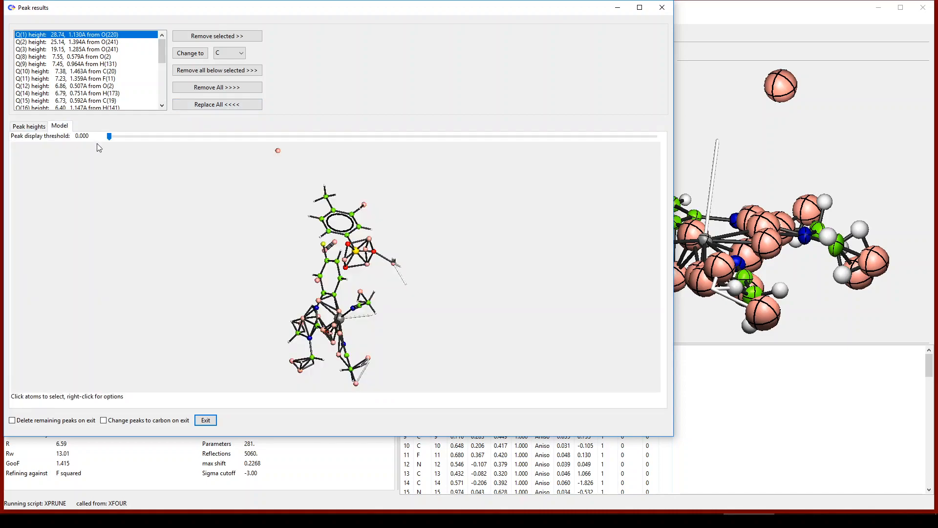
drag(279, 245, 291, 197)
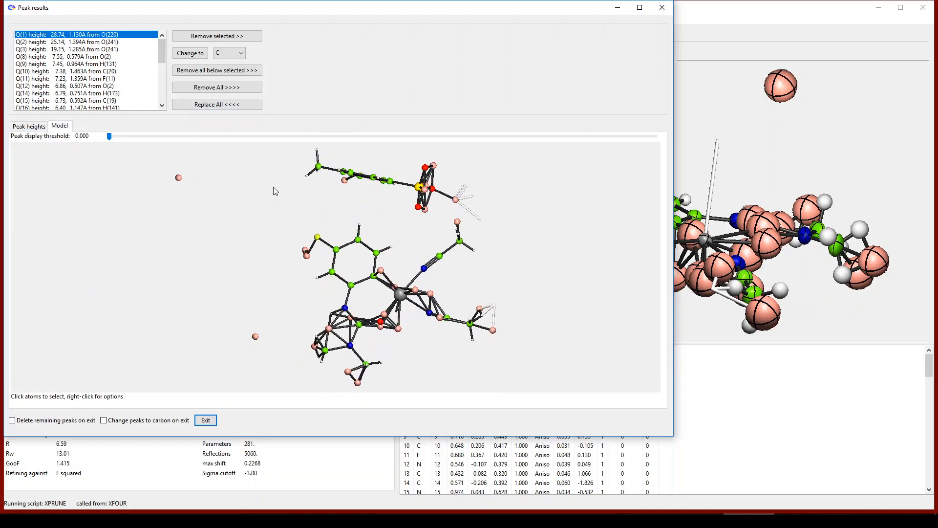
drag(110, 137, 453, 152)
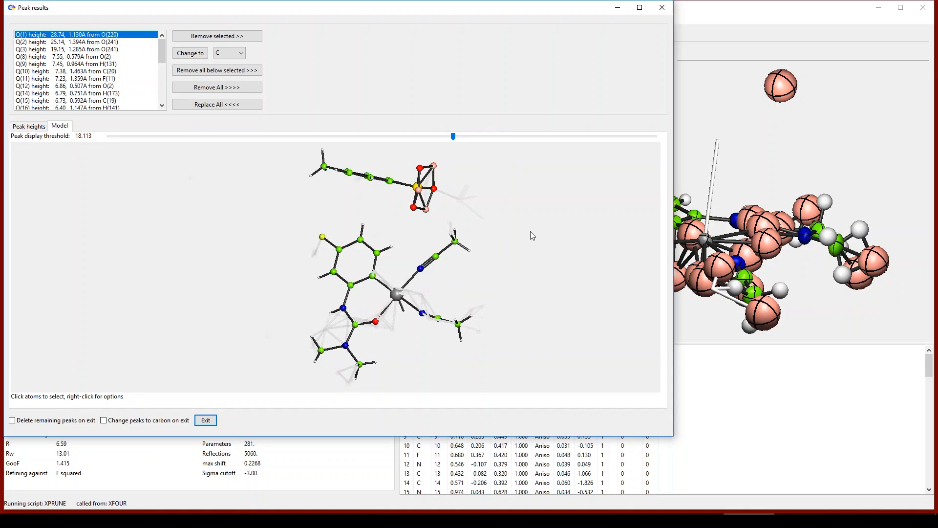
drag(494, 234, 455, 237)
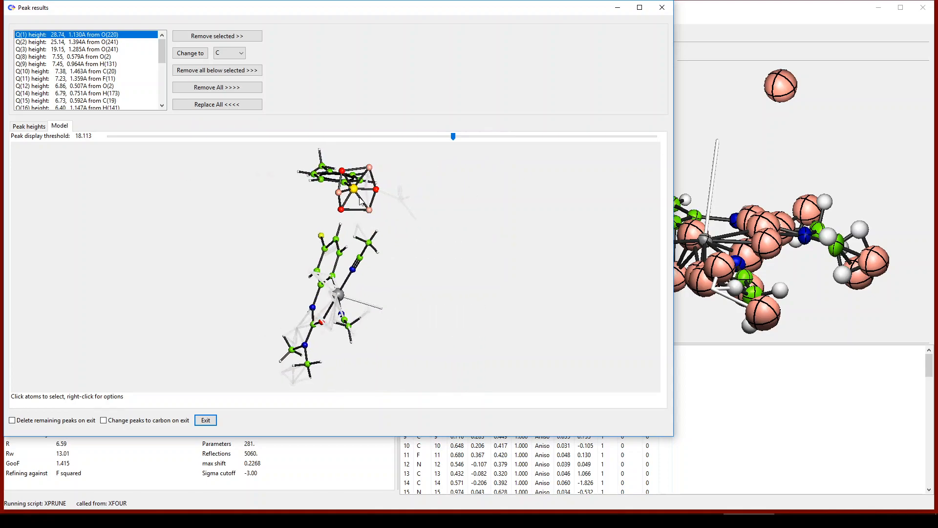
Step: Change peaks Q(1)–Q(3) near the sulfonate to oxygen and delete the remaining peaks on exit
click(371, 169)
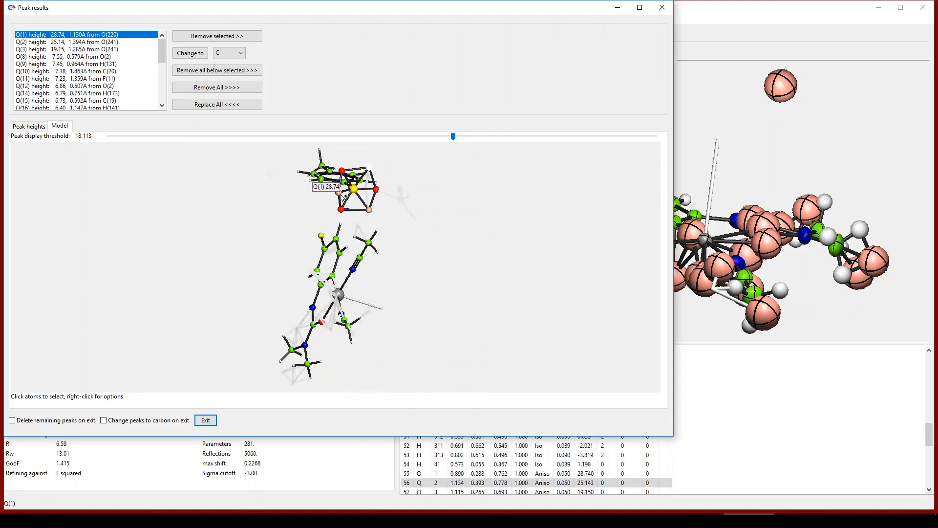
click(370, 212)
right_click(370, 212)
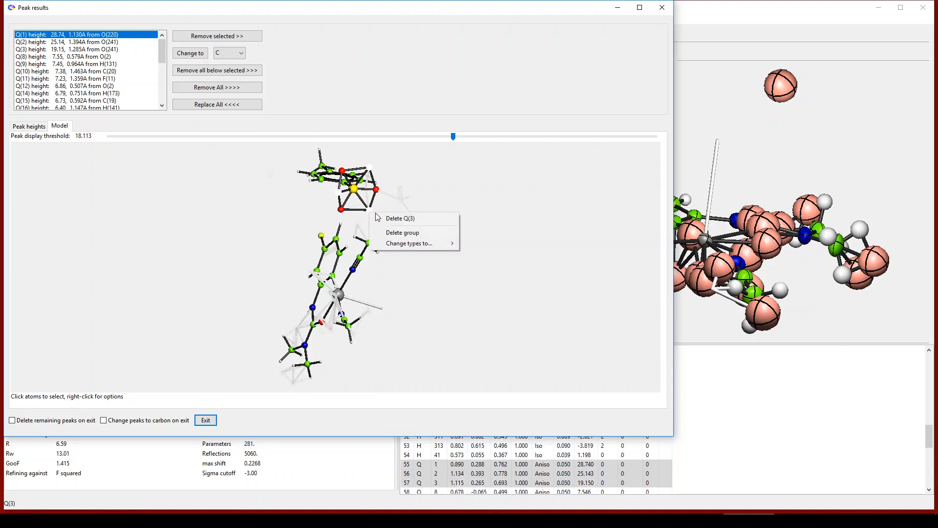
mouse_move(408, 244)
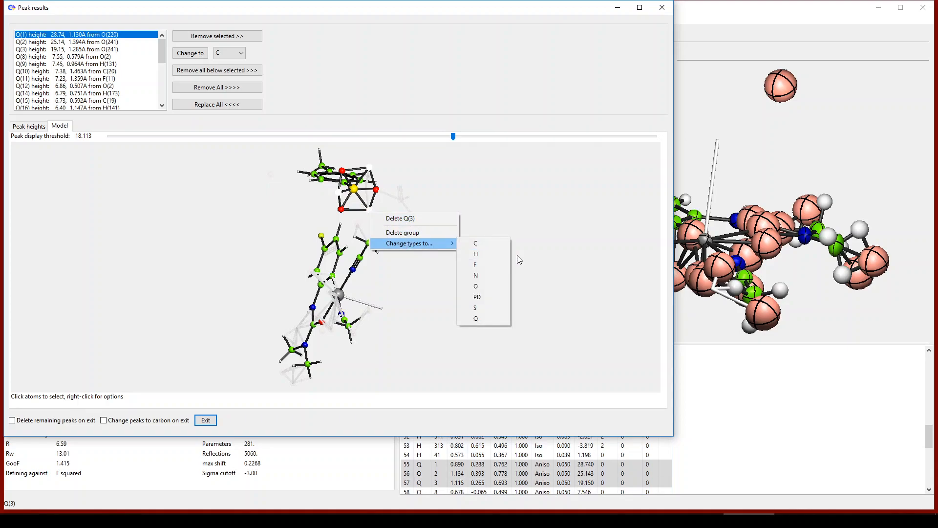
click(503, 286)
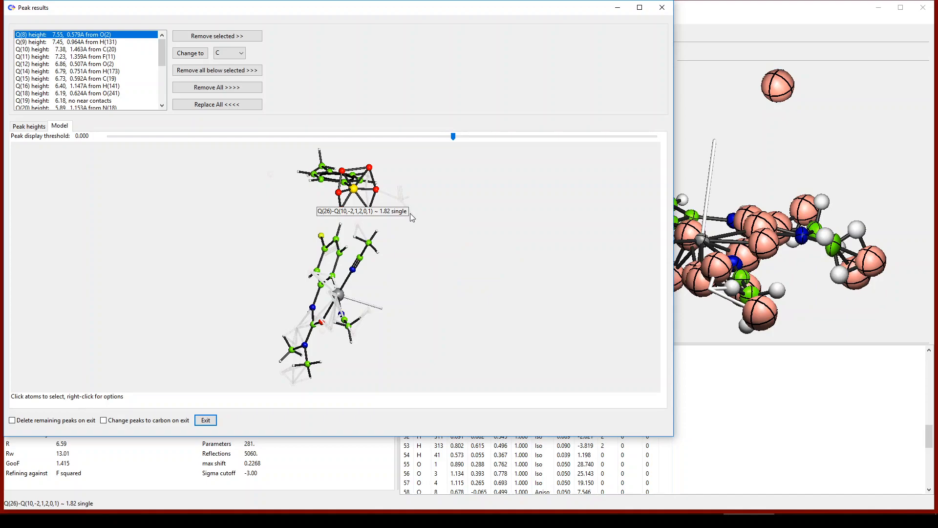
click(57, 422)
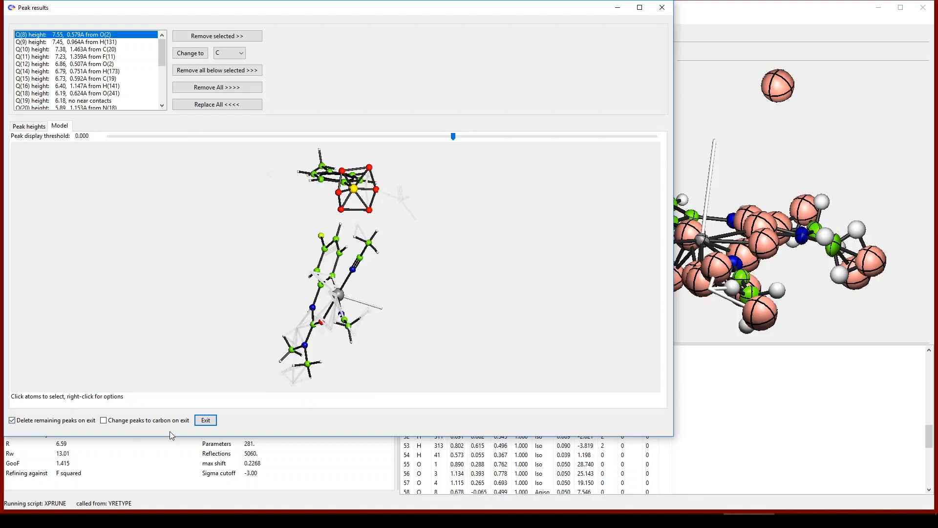
Step: Exit the peak results and set occupancy 0.5 on oxygens O220, O231, O241, O1, O3 and O4
click(206, 422)
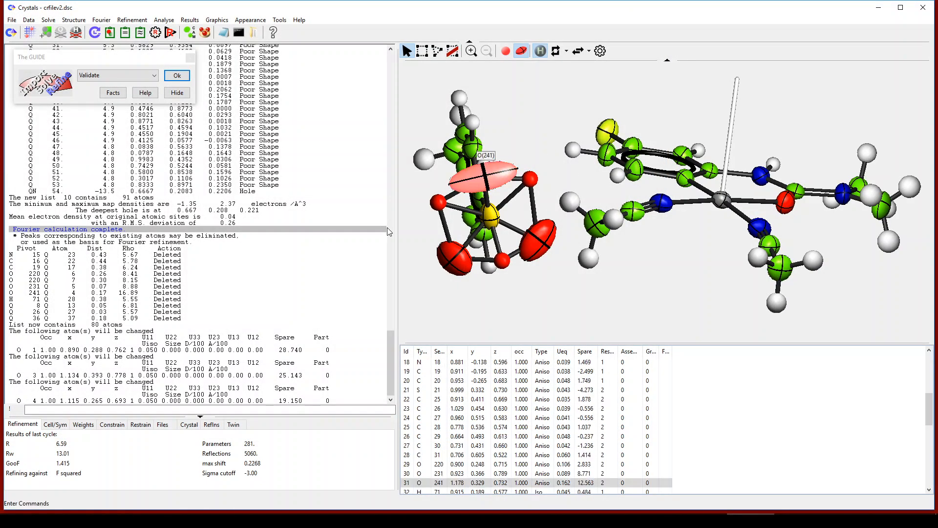
click(438, 202)
click(455, 258)
click(502, 260)
click(538, 239)
right_click(530, 179)
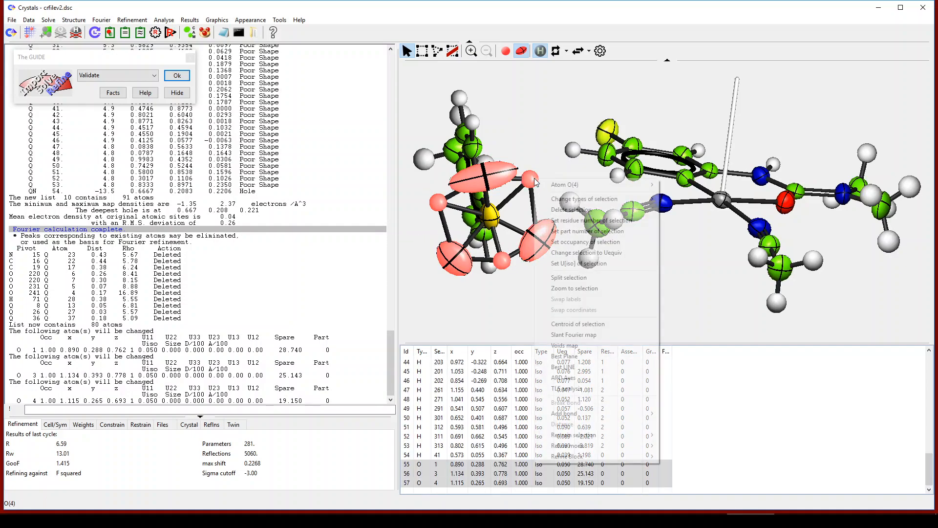
click(581, 242)
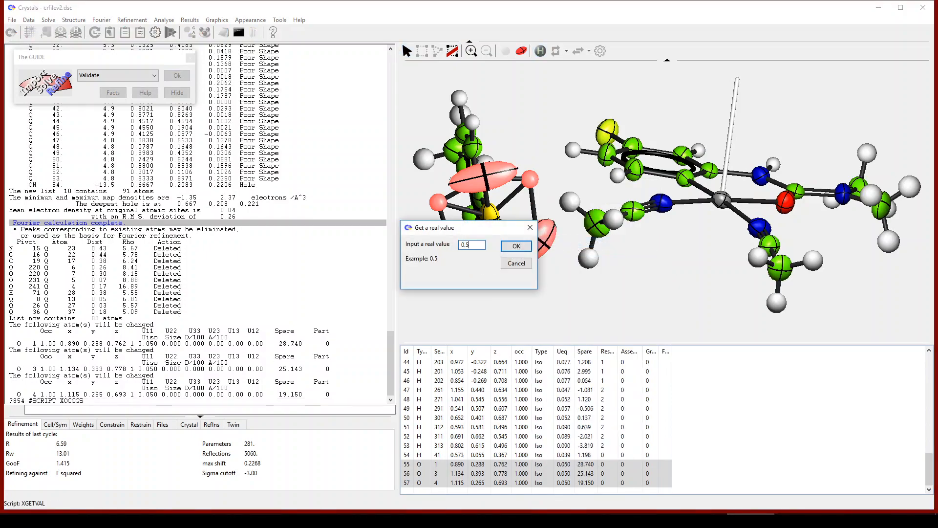
click(516, 245)
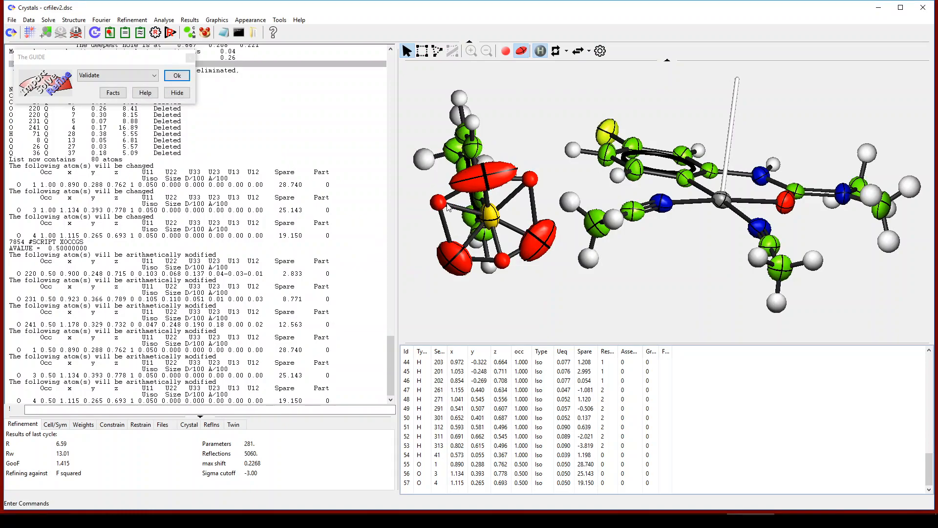
Step: Select the three original oxygens O(220), O(231) and O(241) for further changes
click(484, 175)
click(455, 256)
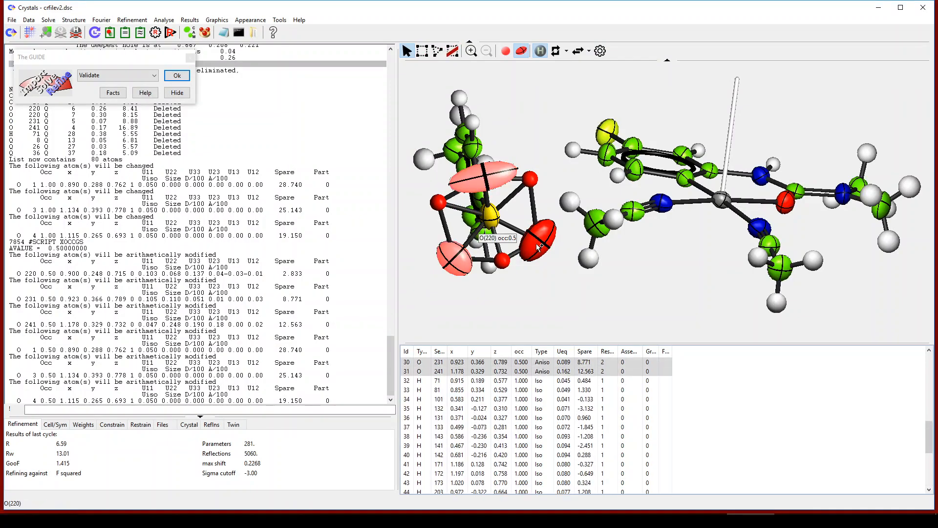
click(538, 245)
right_click(538, 246)
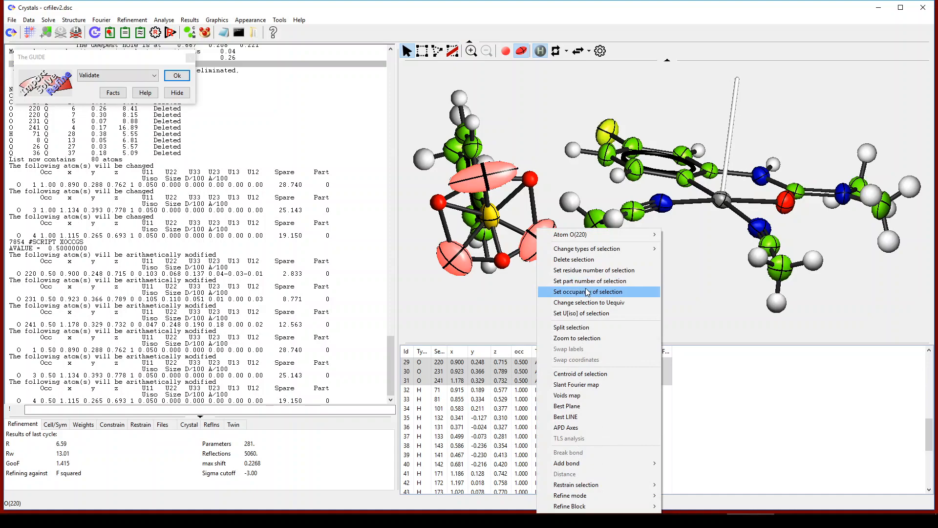
Step: Assign O220, O231, O241 to part 1001 and O1, O3, O4 to part 1002
click(588, 281)
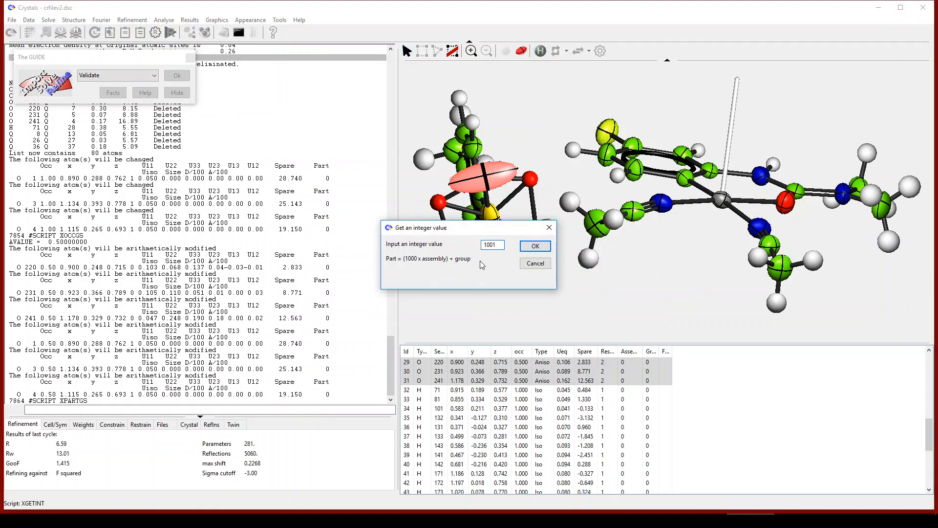
click(524, 249)
click(424, 202)
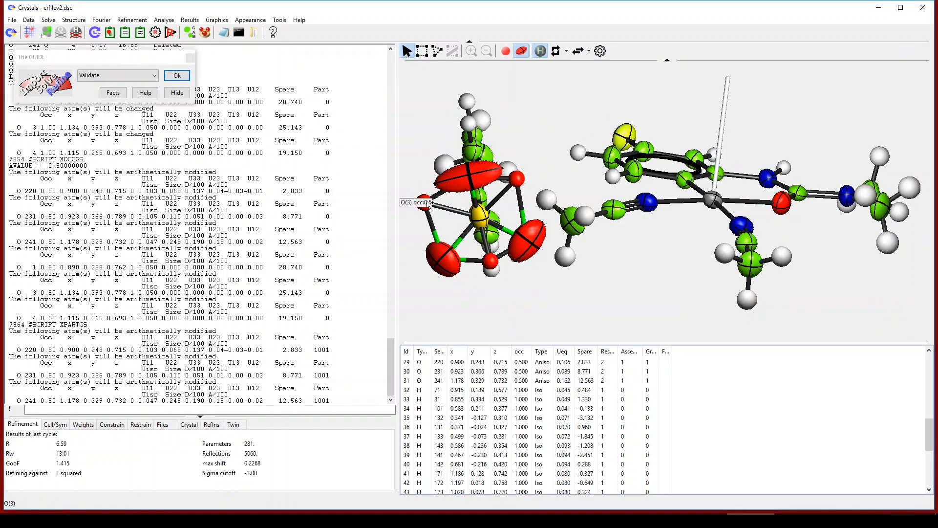
click(517, 179)
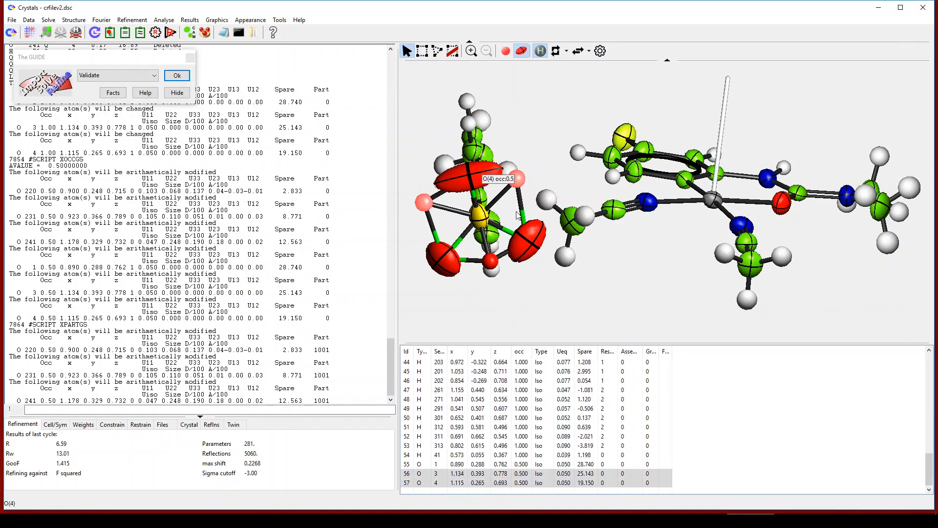
click(492, 261)
right_click(494, 261)
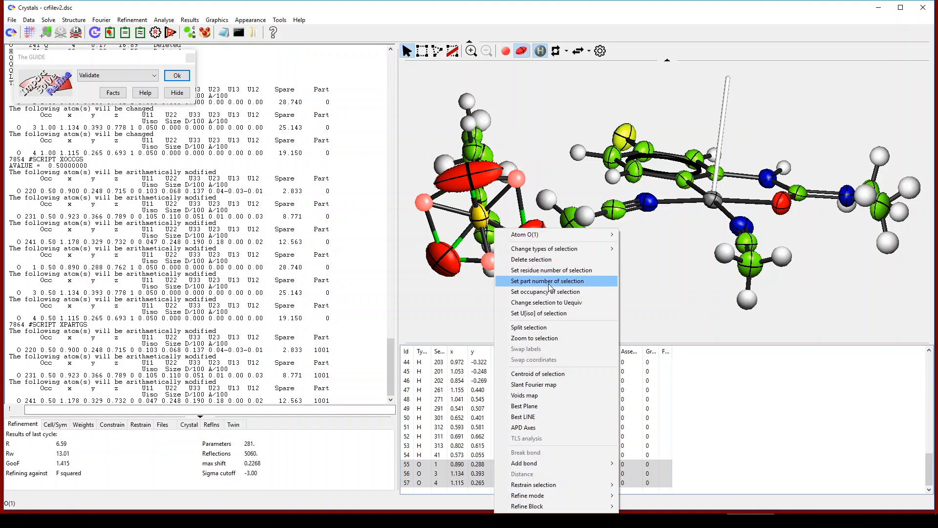
click(547, 281)
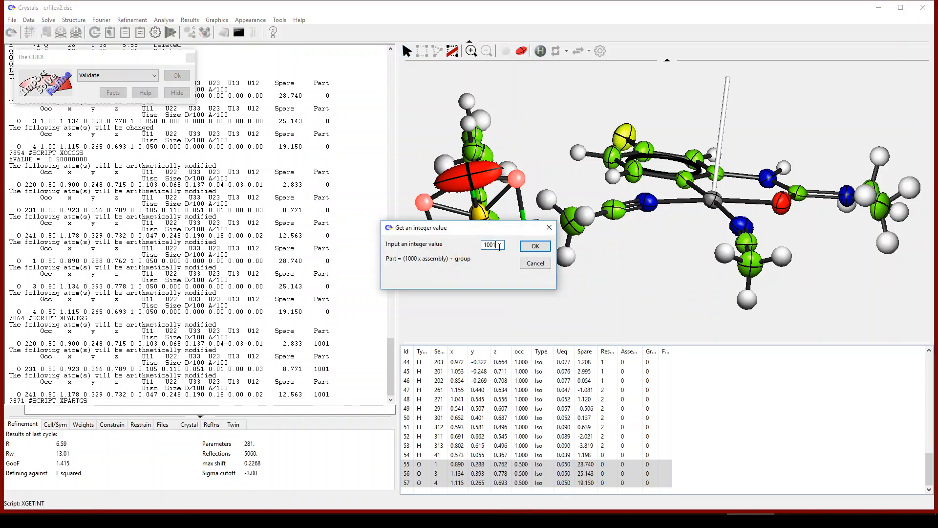
text(2)
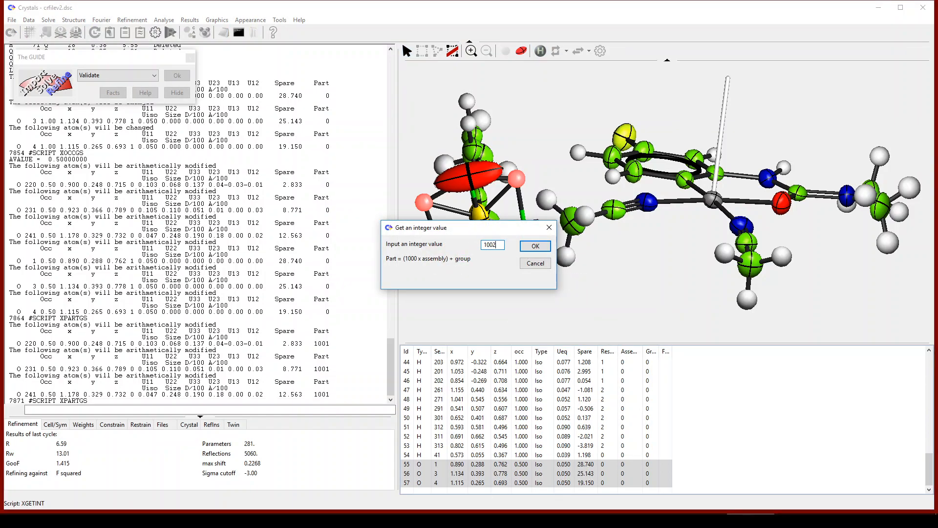
click(535, 246)
drag(553, 303, 579, 228)
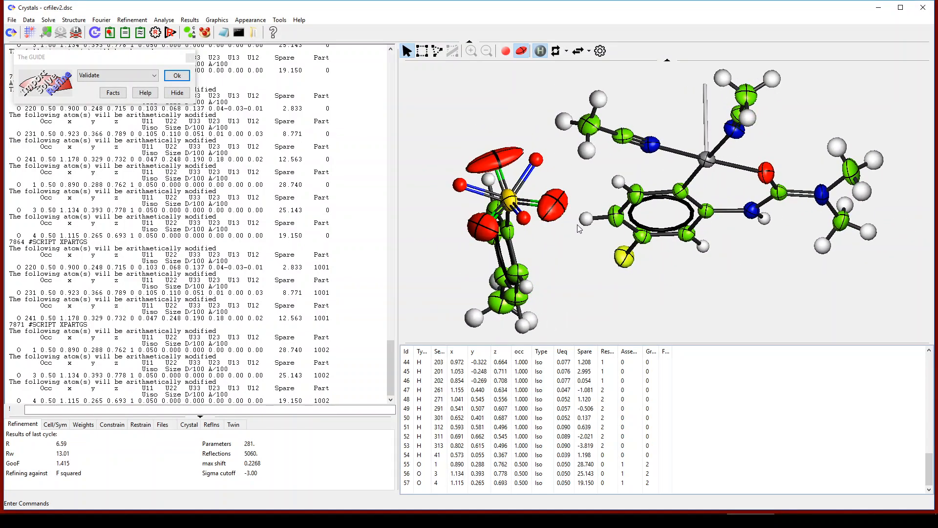
click(578, 51)
click(577, 51)
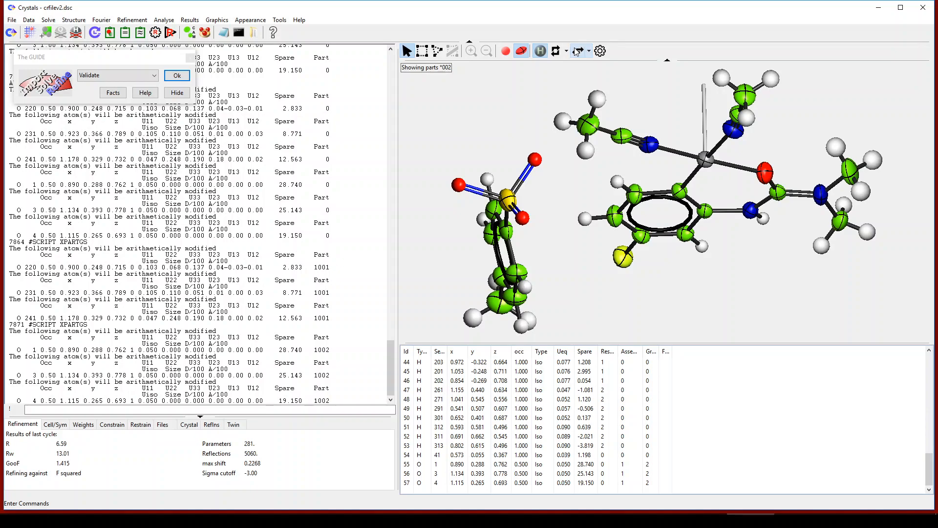
click(577, 50)
drag(551, 268, 554, 284)
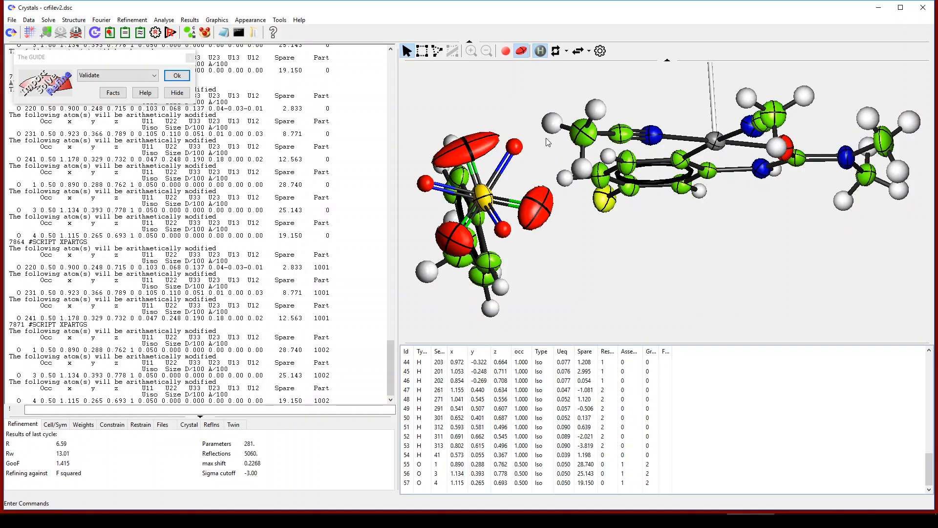
drag(582, 264, 587, 269)
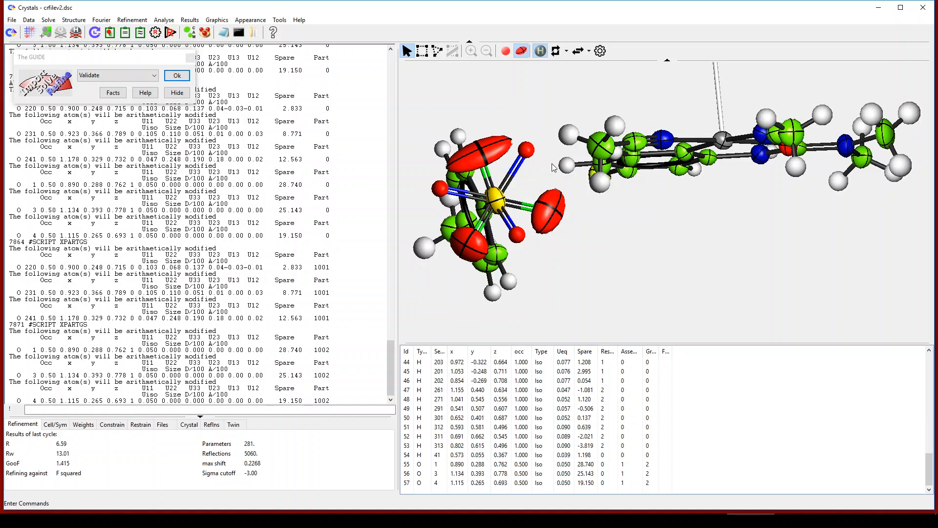
drag(553, 168, 624, 263)
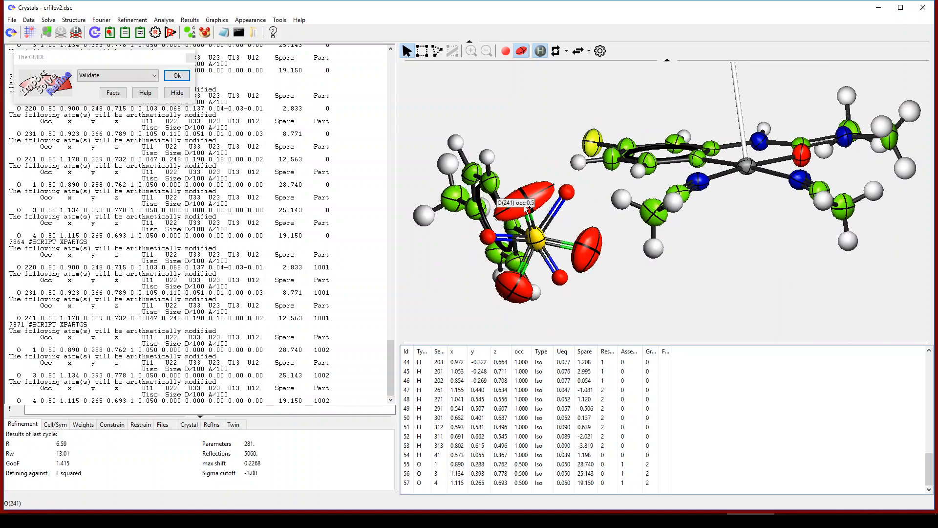
Step: Select O(241), O(220), O(231), O(1), O(3) and O(4), rotating the molecule as needed
click(525, 206)
click(571, 193)
click(587, 245)
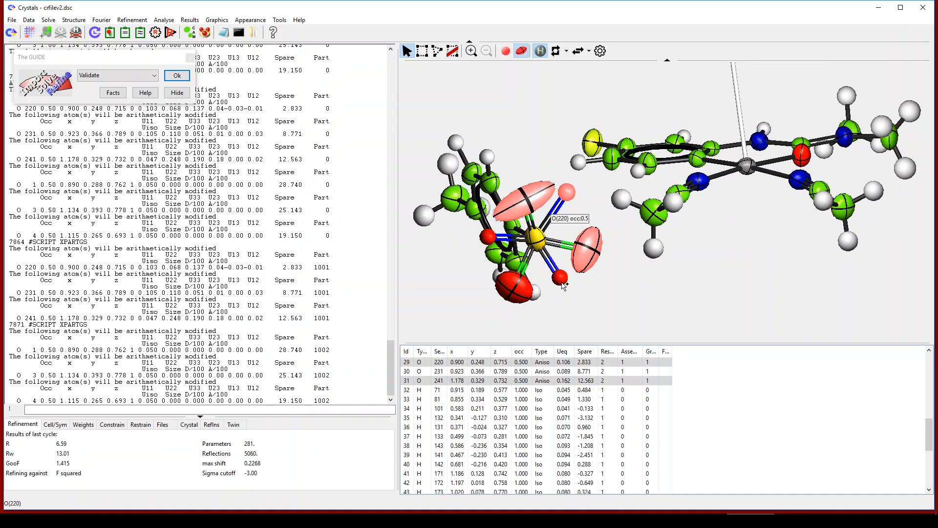
click(561, 278)
click(513, 287)
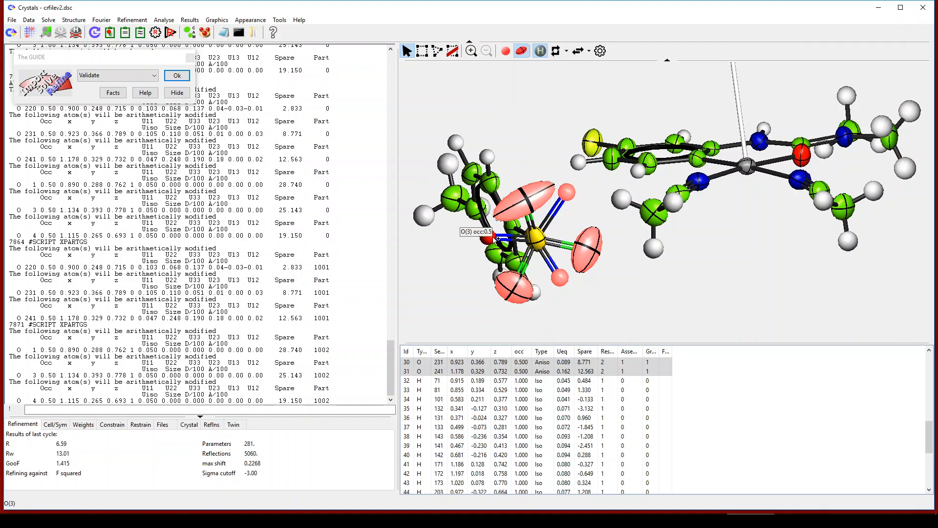
click(488, 239)
drag(647, 277, 649, 275)
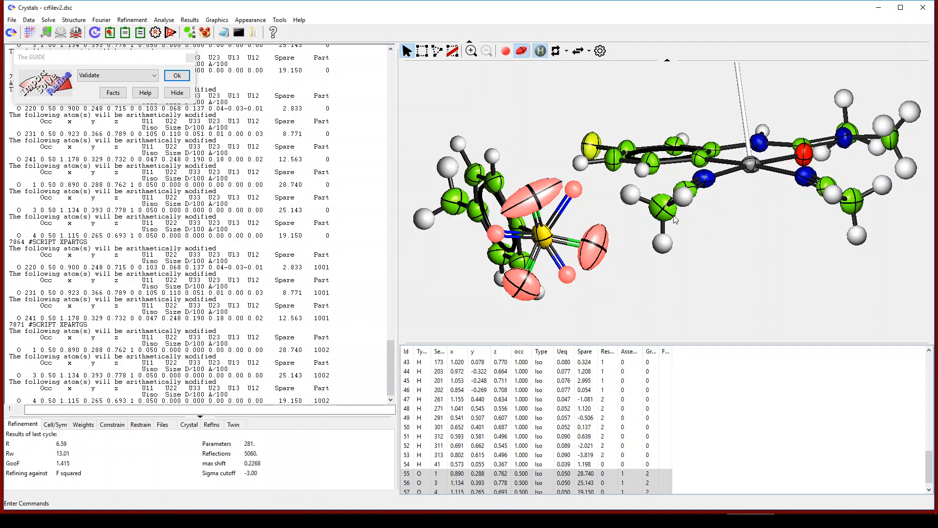
drag(792, 137, 672, 264)
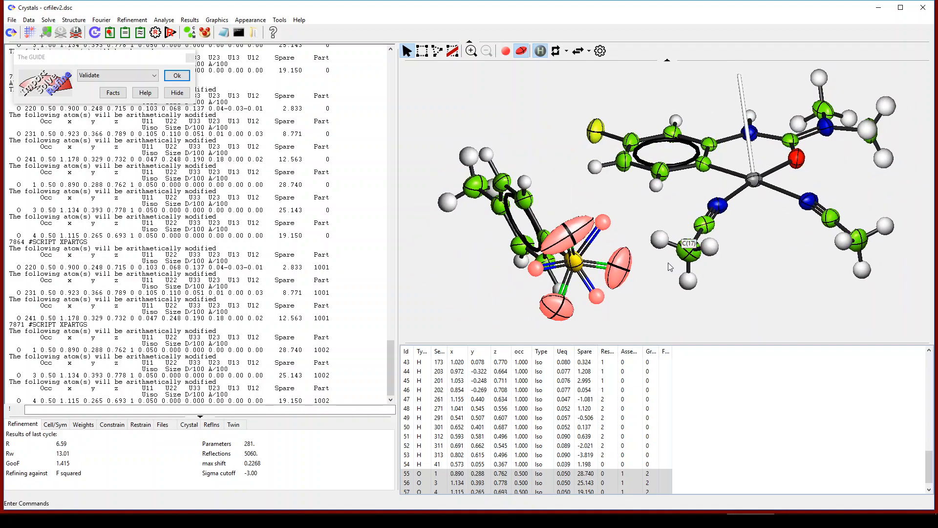
drag(490, 287, 470, 282)
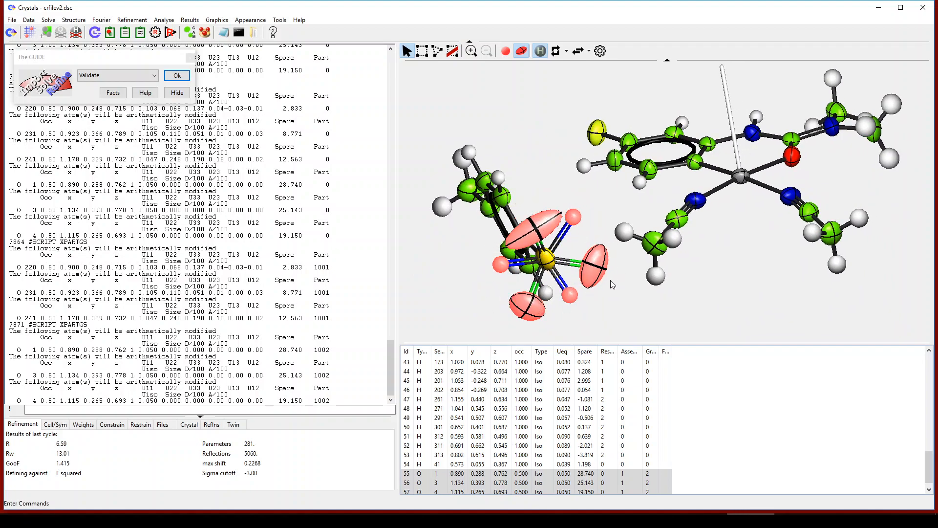
Step: Set the selected oxygens' refine mode to 'Xs and Uiso selection'
right_click(595, 273)
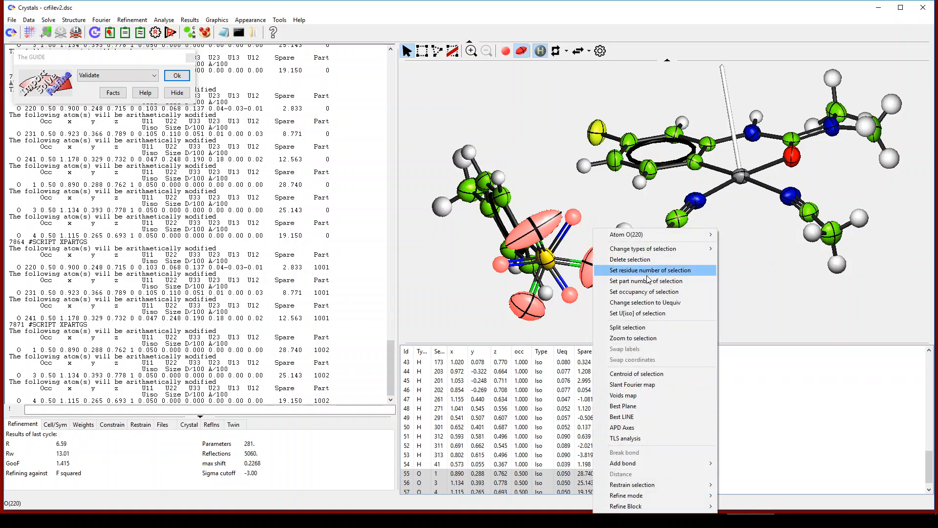
mouse_move(652, 495)
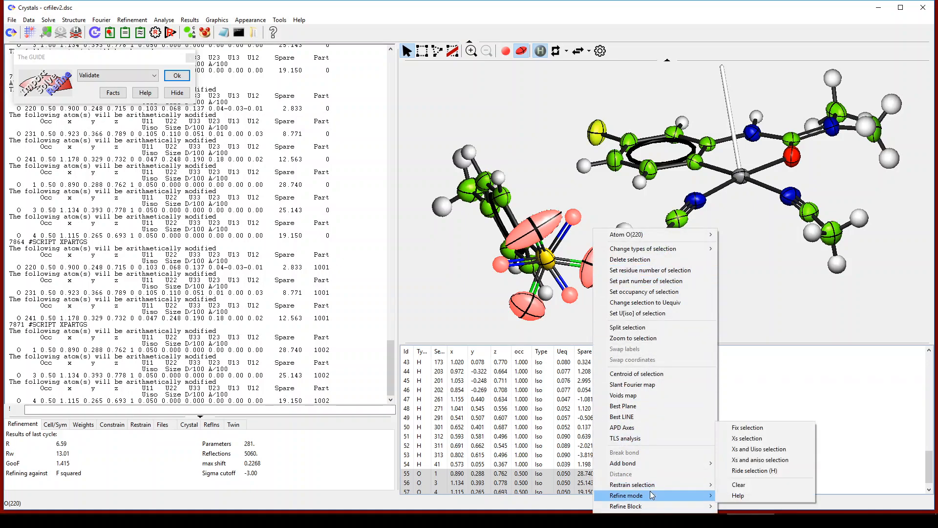
click(761, 450)
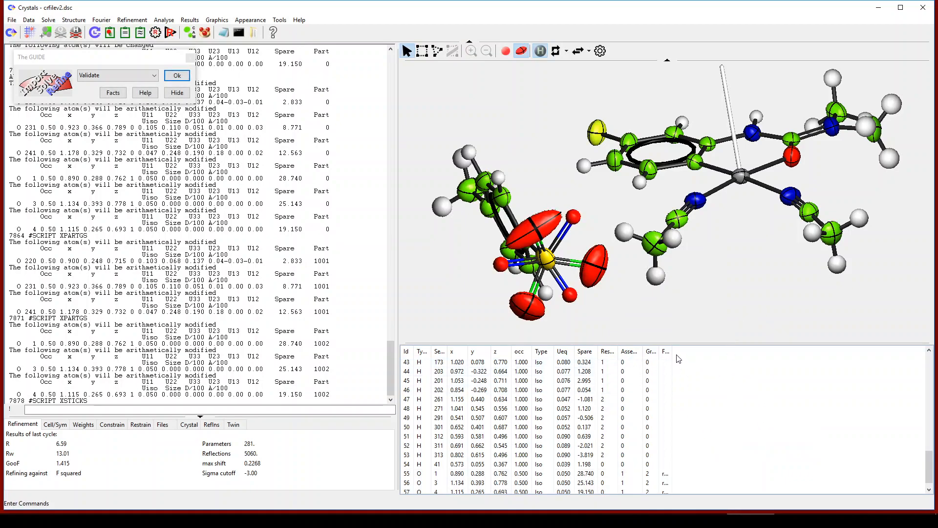
Step: Widen the Flags column and start a least-squares refinement of the two-part disorder model
drag(672, 351, 714, 351)
drag(933, 458, 926, 421)
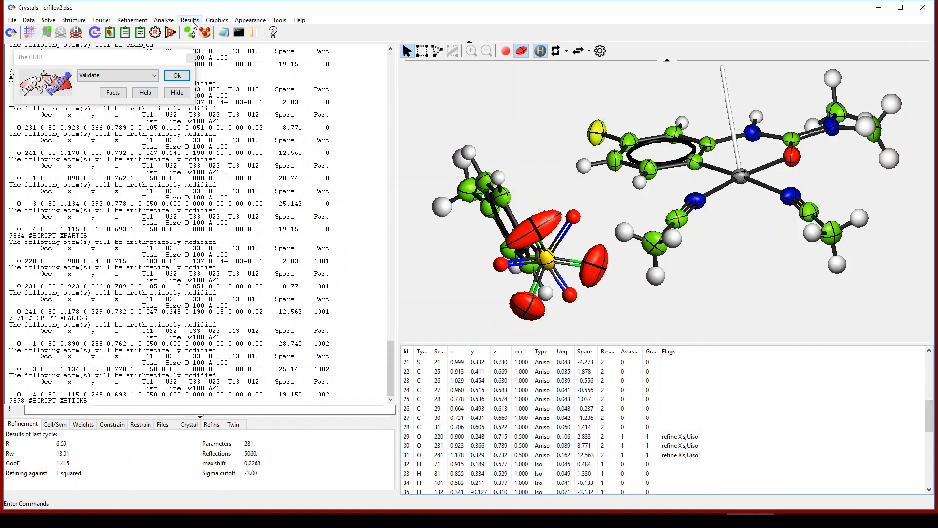
click(158, 31)
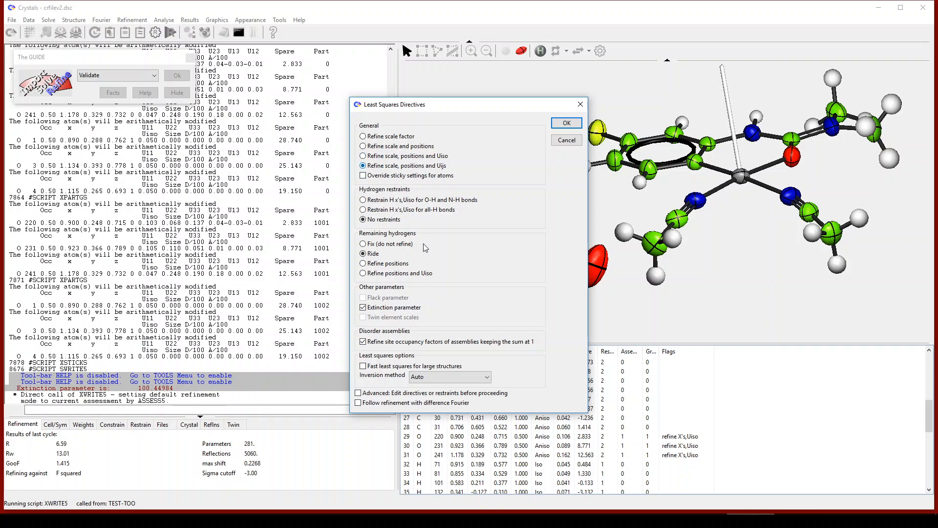
click(567, 123)
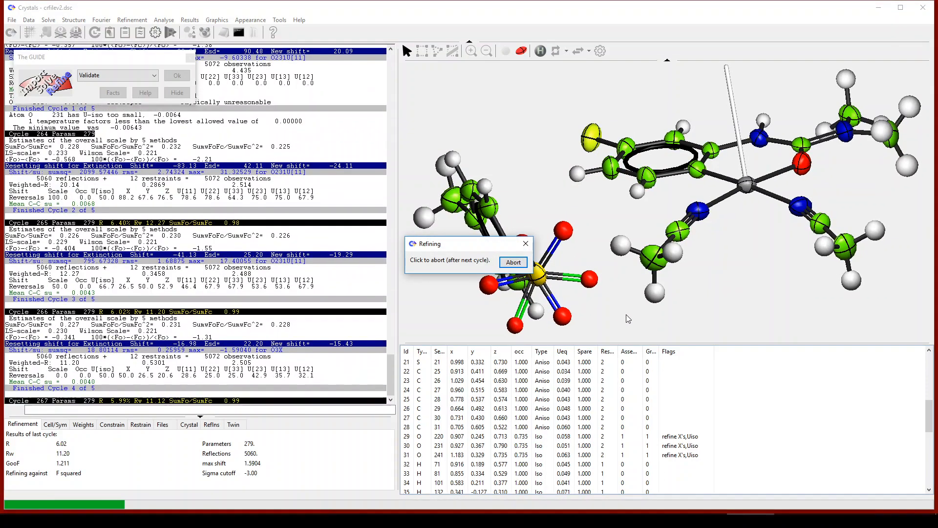
Step: Rotate the refined molecule to inspect the disordered anion after R reaches 5.99%
drag(626, 315, 607, 225)
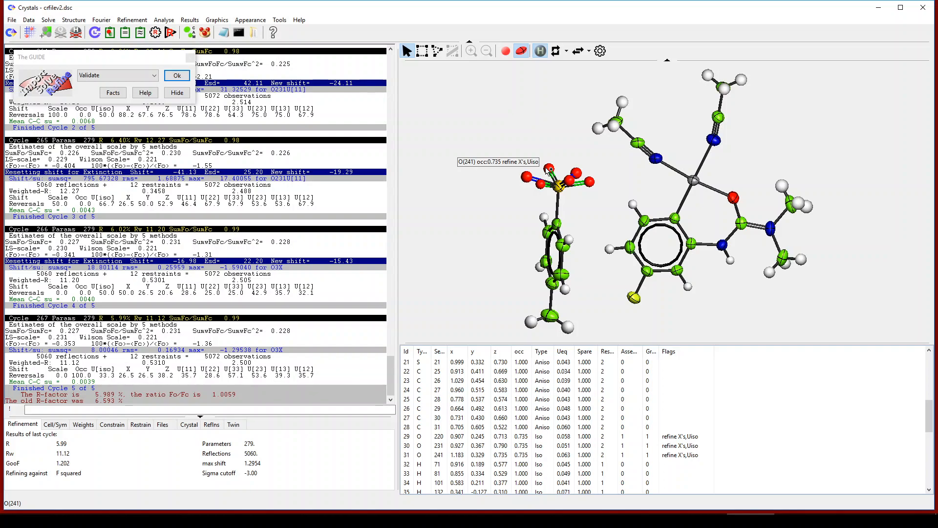
drag(572, 163, 582, 195)
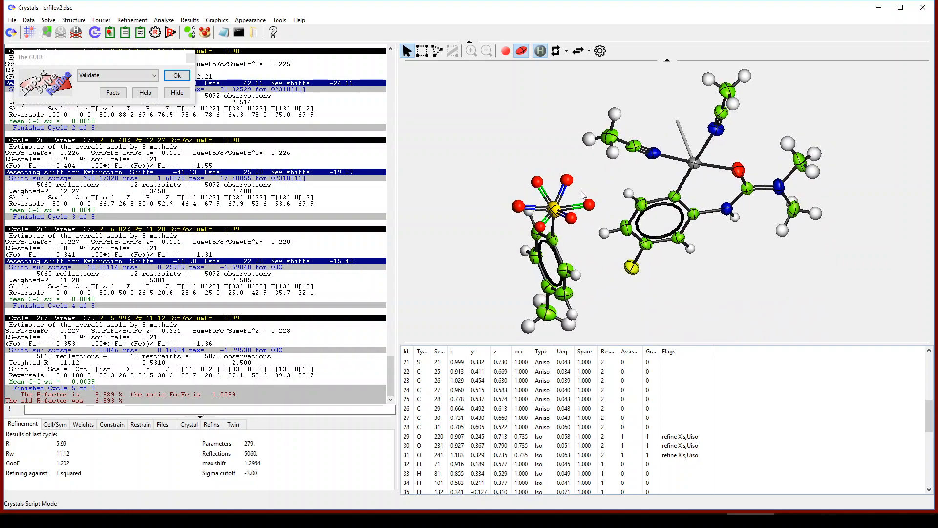
drag(676, 305, 636, 285)
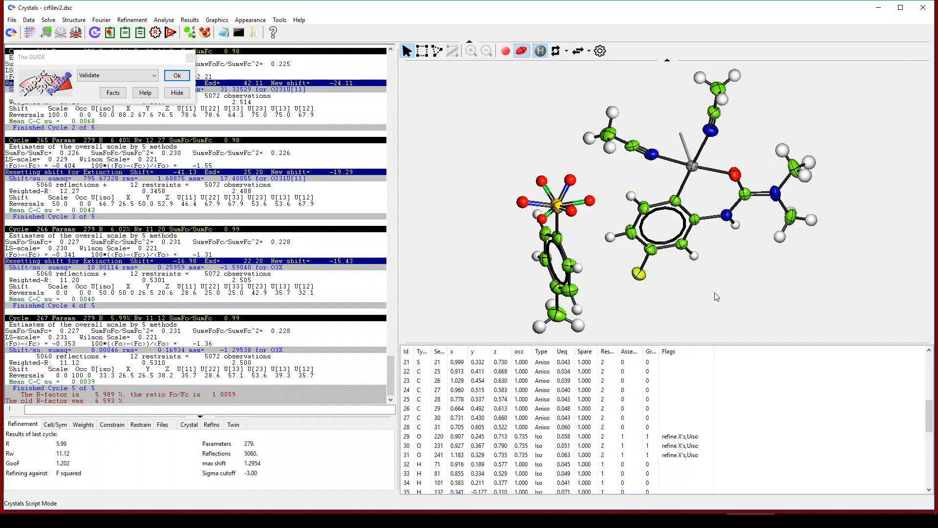
drag(706, 298, 726, 283)
Step: Select all six disordered sulfonate oxygens and clear their special refine mode
click(605, 197)
click(609, 194)
click(586, 176)
click(558, 177)
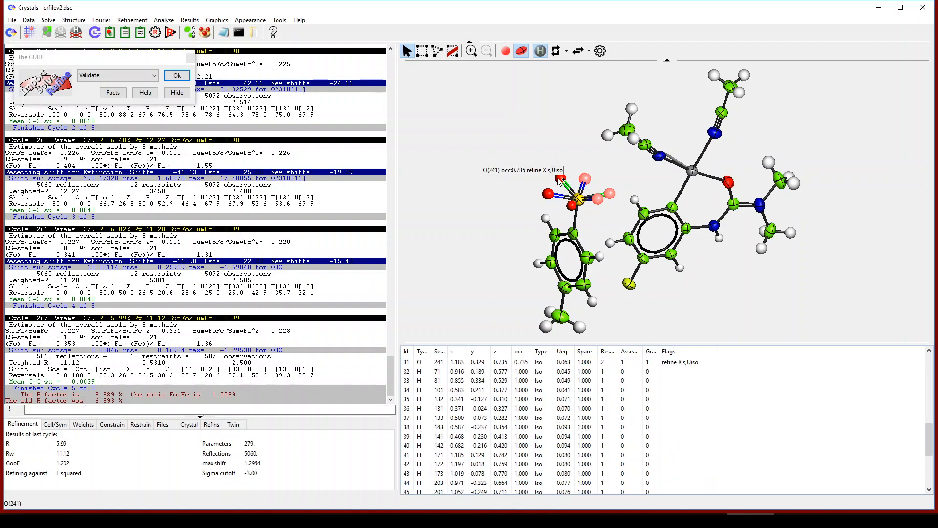
click(546, 192)
click(571, 205)
right_click(571, 205)
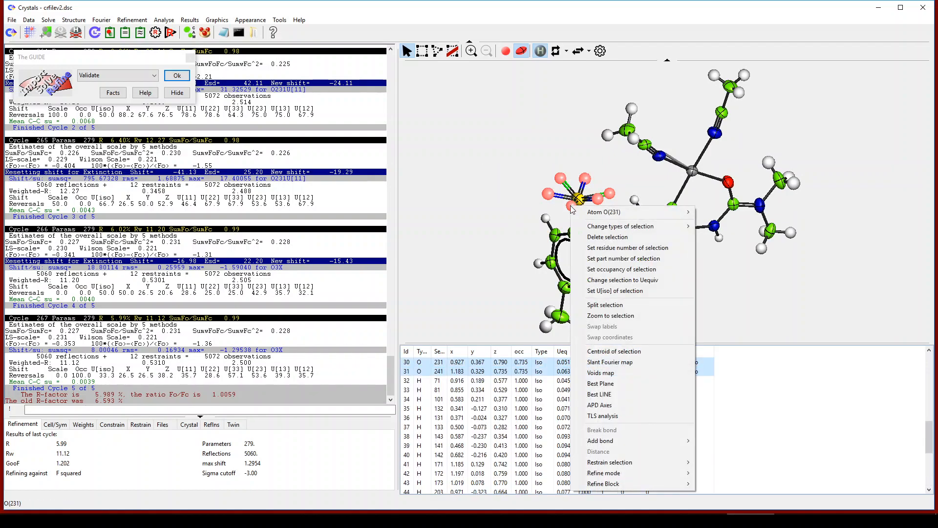
mouse_move(620, 473)
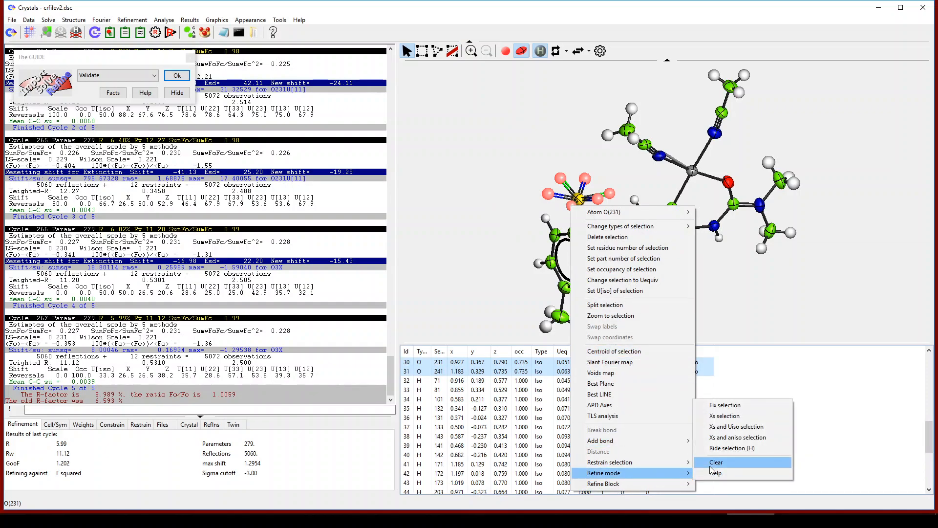
click(714, 472)
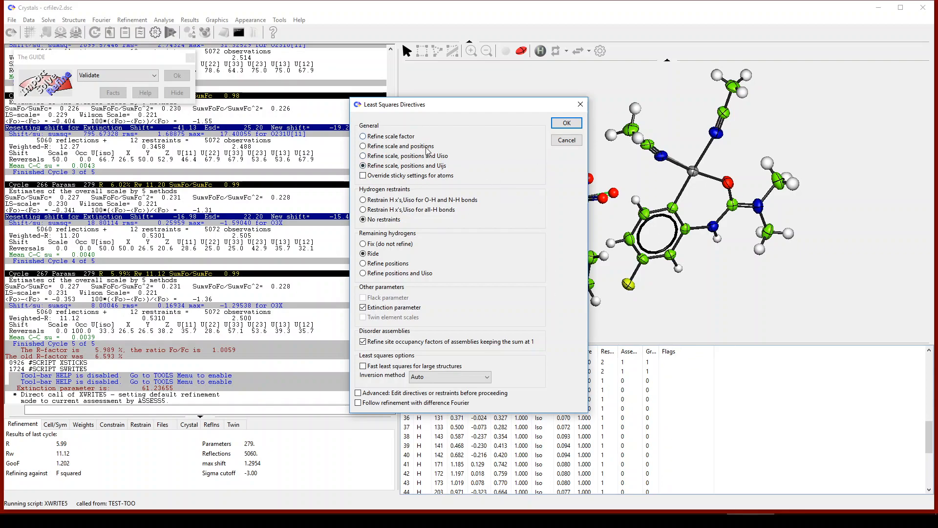
Step: Run five least-squares cycles with anisotropic disordered oxygens, reaching R = 5.27%, then rotate to view the anion
click(566, 123)
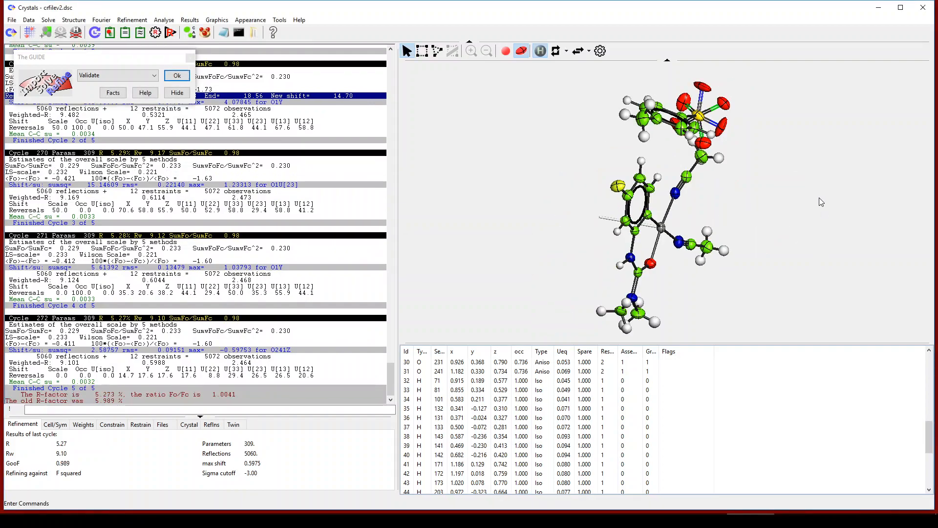
drag(705, 255, 687, 260)
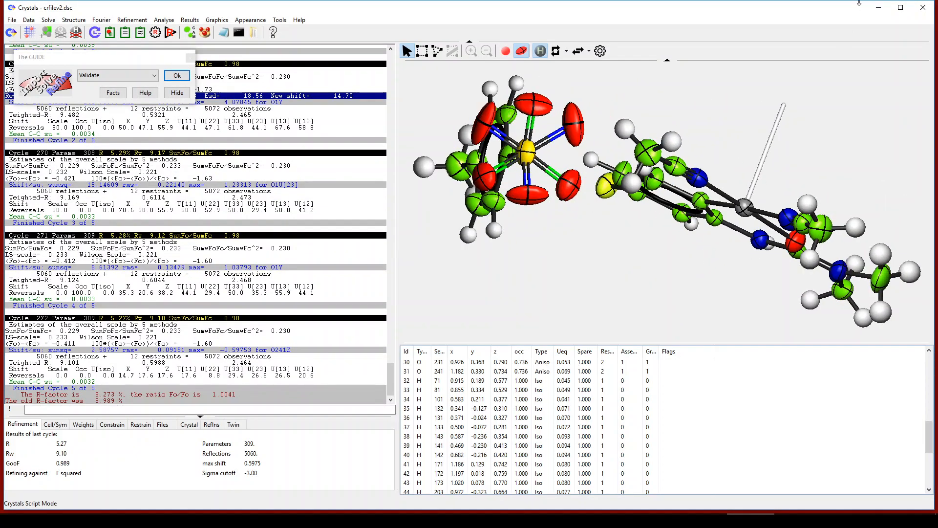